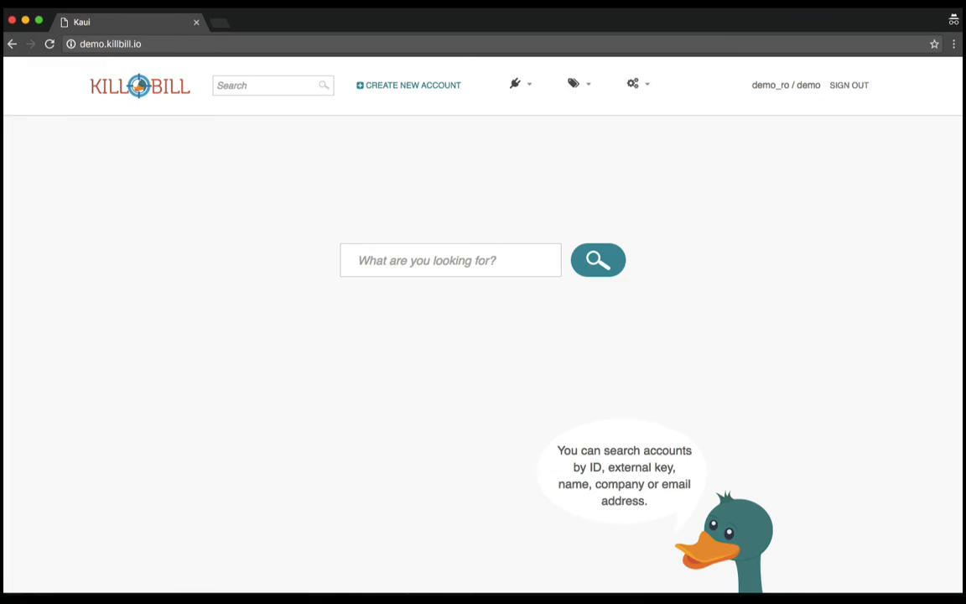
- List all accounts with an empty search to reach the streamflix tenant page
{"action": "left_click", "coordinate": [600, 258]}
{"action": "scroll", "coordinate": [603, 265], "scroll_direction": "down", "scroll_amount": 5}
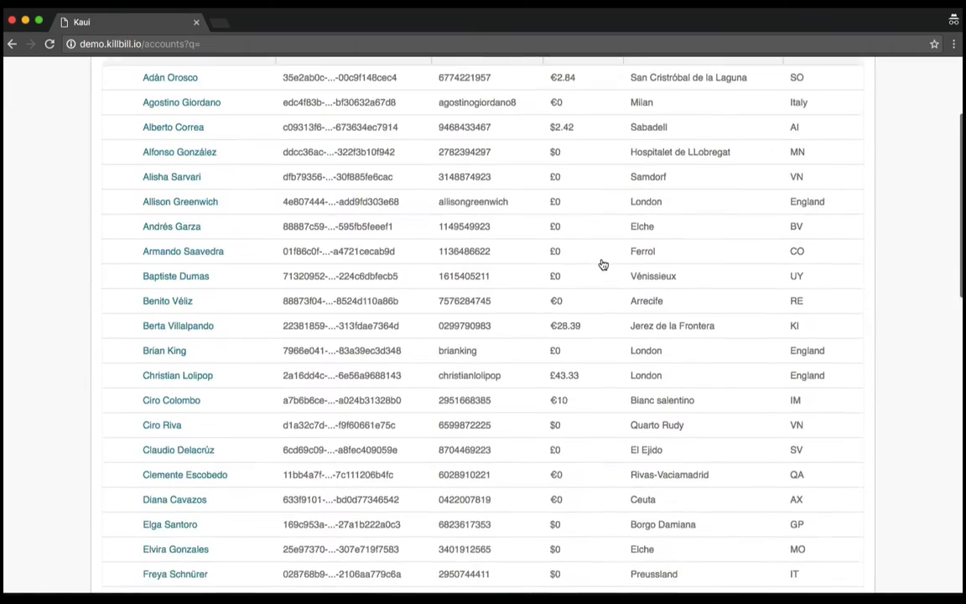
{"action": "scroll", "coordinate": [602, 265], "scroll_direction": "down", "scroll_amount": 3}
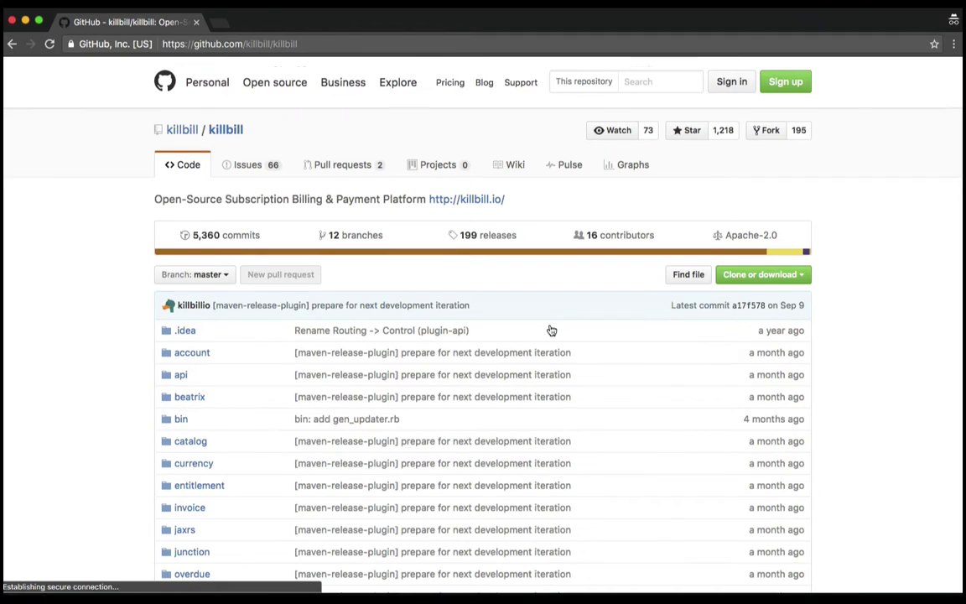
{"action": "scroll", "coordinate": [551, 329], "scroll_direction": "down", "scroll_amount": 5}
{"action": "scroll", "coordinate": [551, 330], "scroll_direction": "down", "scroll_amount": 5}
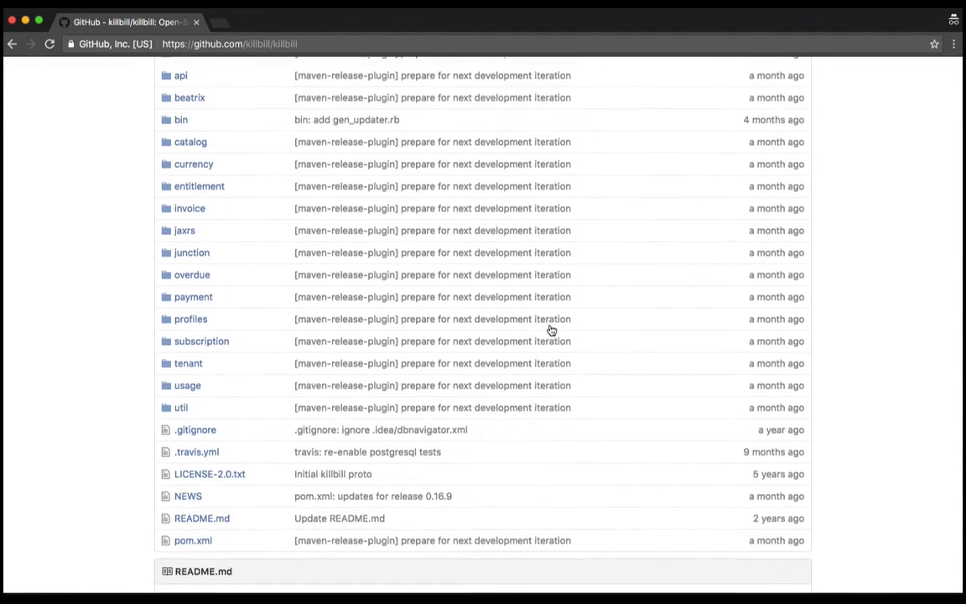
{"action": "scroll", "coordinate": [551, 329], "scroll_direction": "down", "scroll_amount": 3}
{"action": "scroll", "coordinate": [551, 329], "scroll_direction": "down", "scroll_amount": 5}
{"action": "scroll", "coordinate": [551, 330], "scroll_direction": "down", "scroll_amount": 3}
{"action": "scroll", "coordinate": [551, 330], "scroll_direction": "down", "scroll_amount": 2}
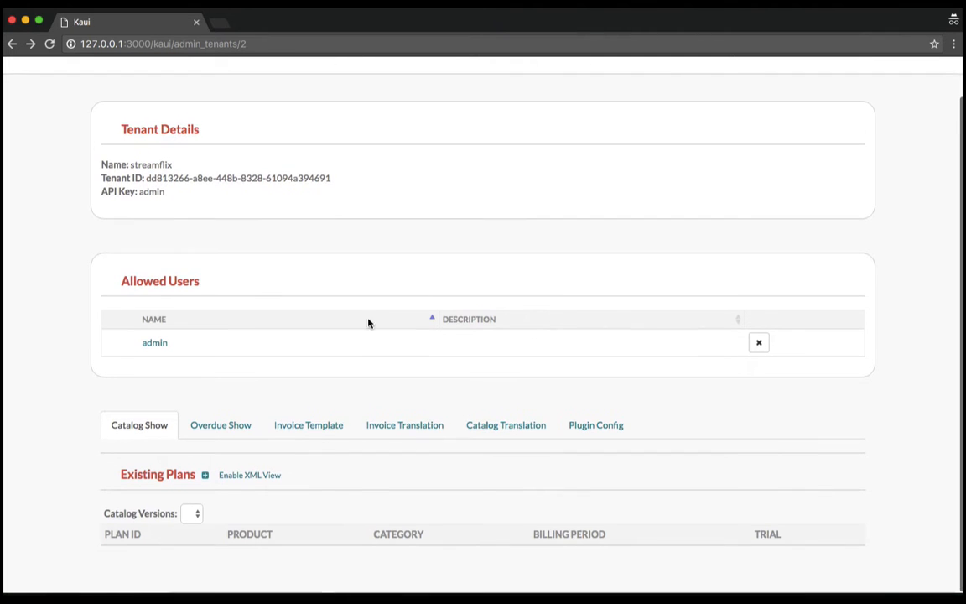
- Add the Unlimited base plan at 9.99 USD monthly with a 30-day trial
{"action": "left_click", "coordinate": [206, 479]}
{"action": "left_click", "coordinate": [319, 220]}
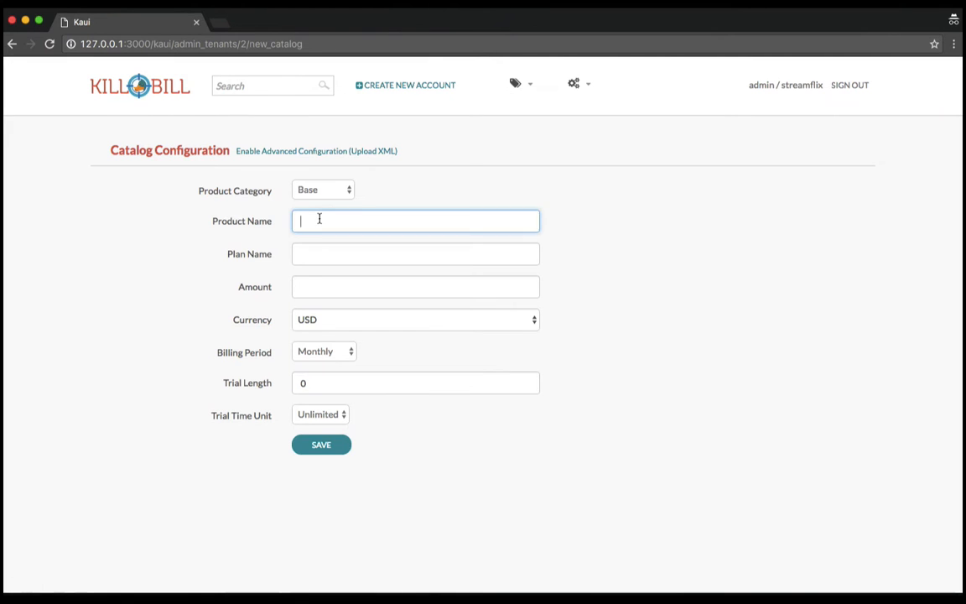
{"action": "type", "text": "Unlimited"}
{"action": "key", "text": "Tab"}
{"action": "type", "text": "unlimit"}
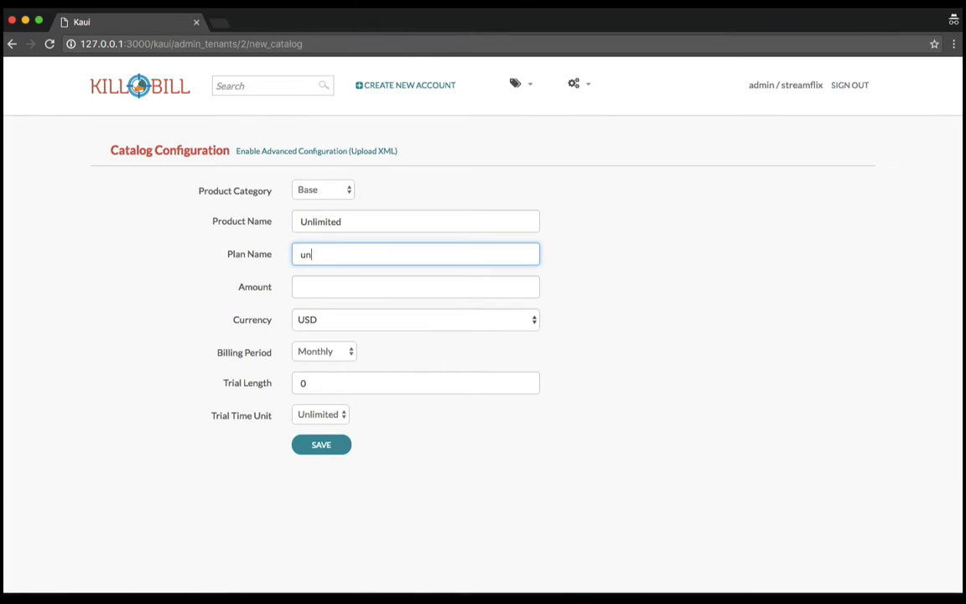
{"action": "key", "text": "Tab"}
{"action": "type", "text": "9"}
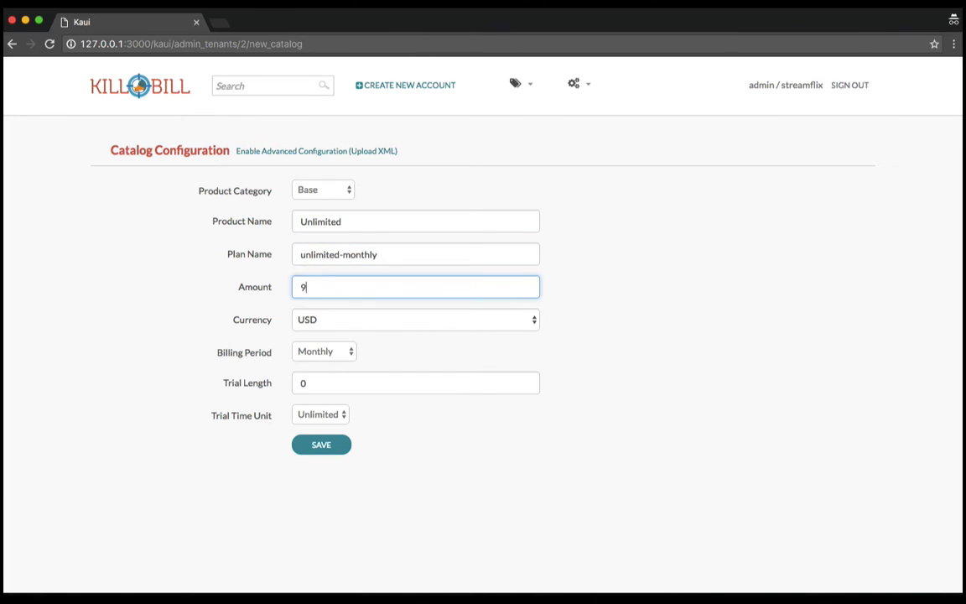
{"action": "key", "text": "Tab"}
{"action": "key", "text": "Tab"}
{"action": "key", "text": "Tab"}
{"action": "type", "text": "30"}
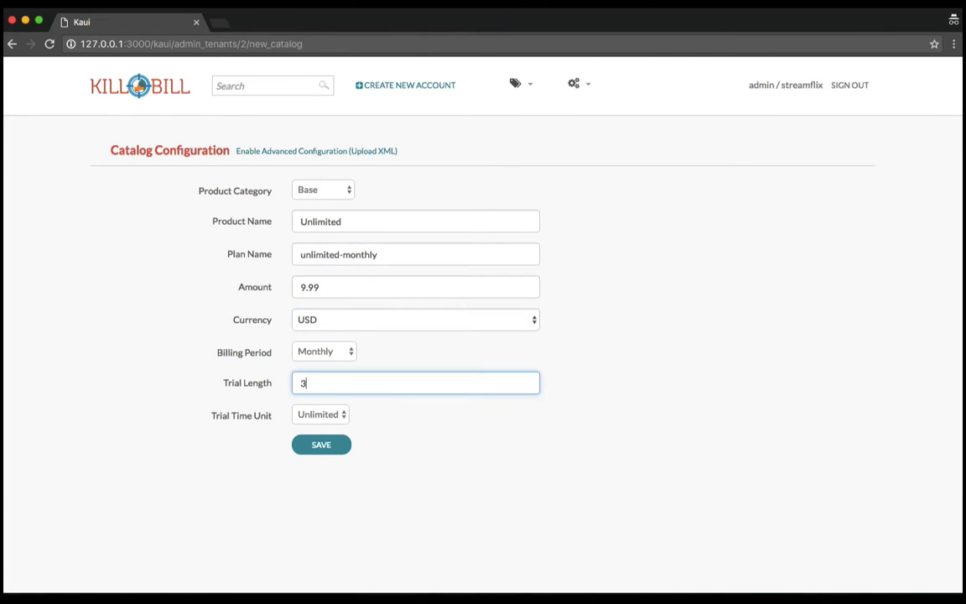
{"action": "left_click", "coordinate": [322, 415]}
{"action": "left_click", "coordinate": [321, 445]}
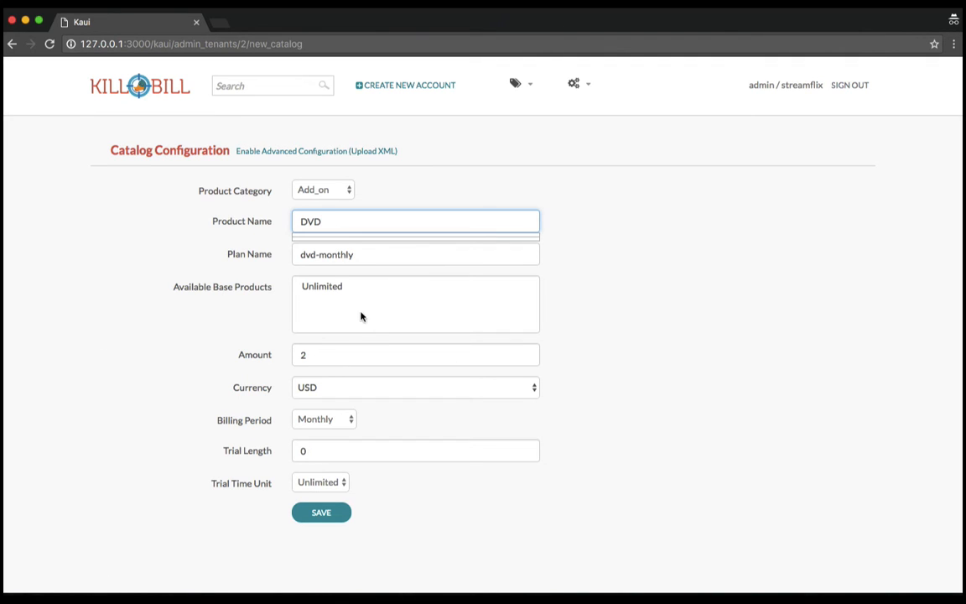
- Add the DVD add-on at 2 USD, available for the Unlimited product
{"action": "left_click", "coordinate": [332, 288]}
{"action": "left_click", "coordinate": [321, 513]}
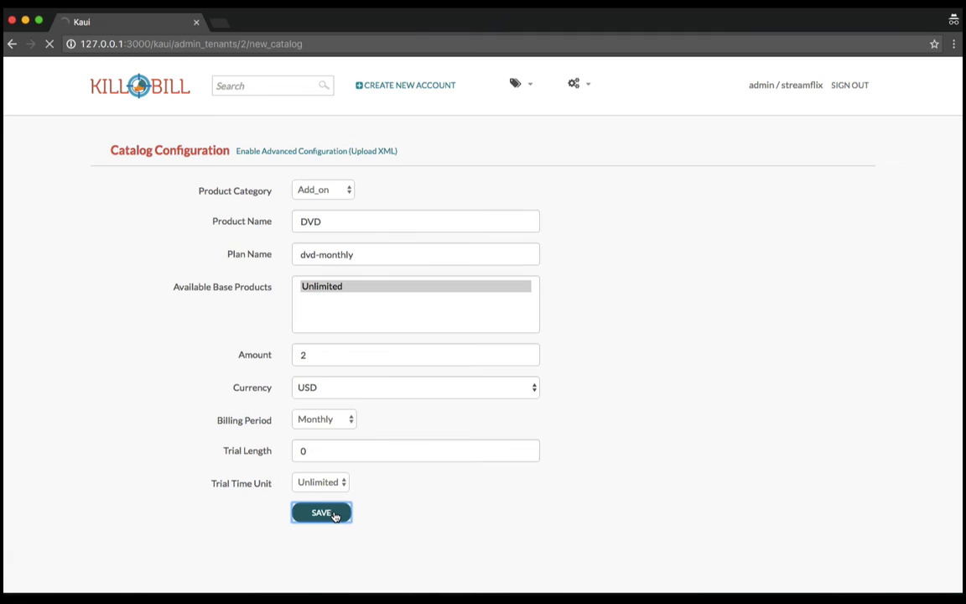
{"action": "type", "text": "Jo"}
- Create the Deere, Inc. customer account from the saved autofill details
{"action": "key", "text": "Down"}
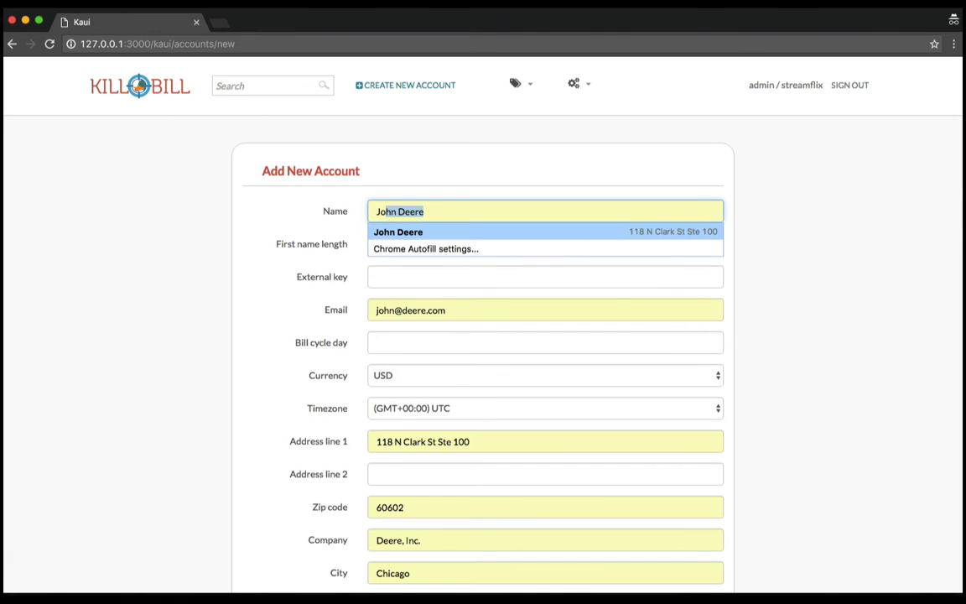
{"action": "key", "text": "Return"}
{"action": "scroll", "coordinate": [530, 325], "scroll_direction": "down", "scroll_amount": 10}
{"action": "left_click", "coordinate": [392, 487]}
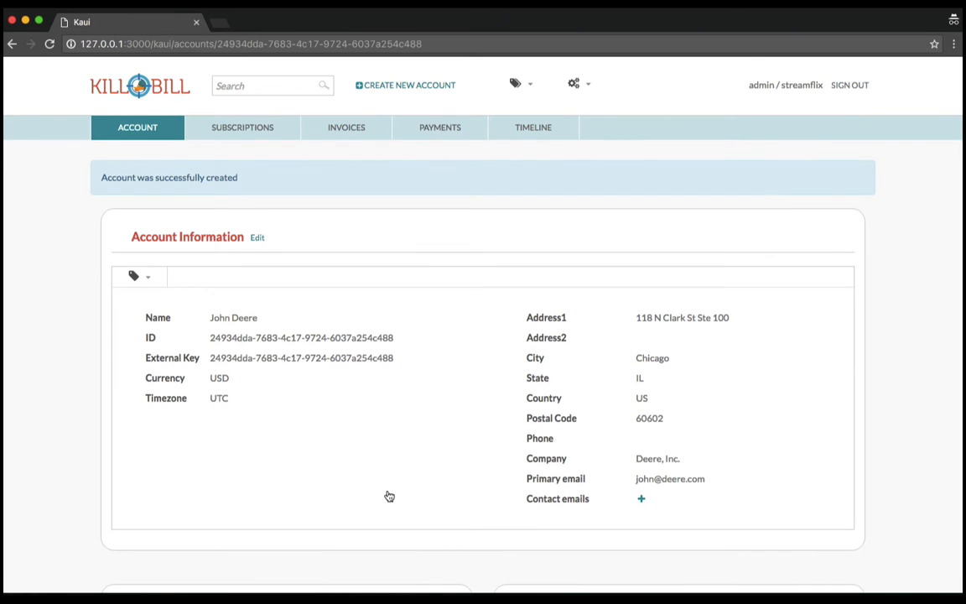
- Subscribe the account to the Unlimited monthly base plan
{"action": "left_click", "coordinate": [242, 127]}
{"action": "left_click", "coordinate": [247, 189]}
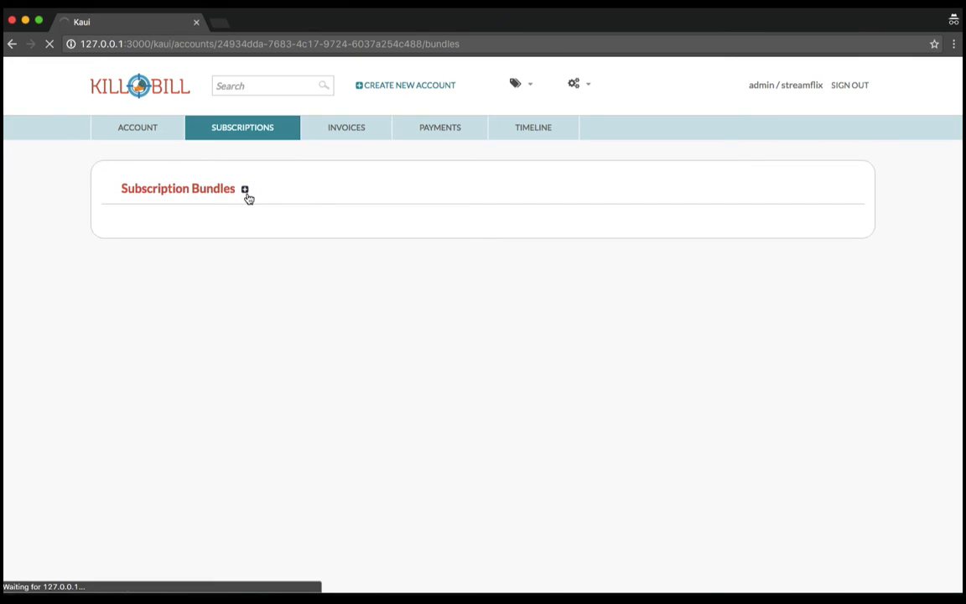
{"action": "left_click", "coordinate": [355, 339]}
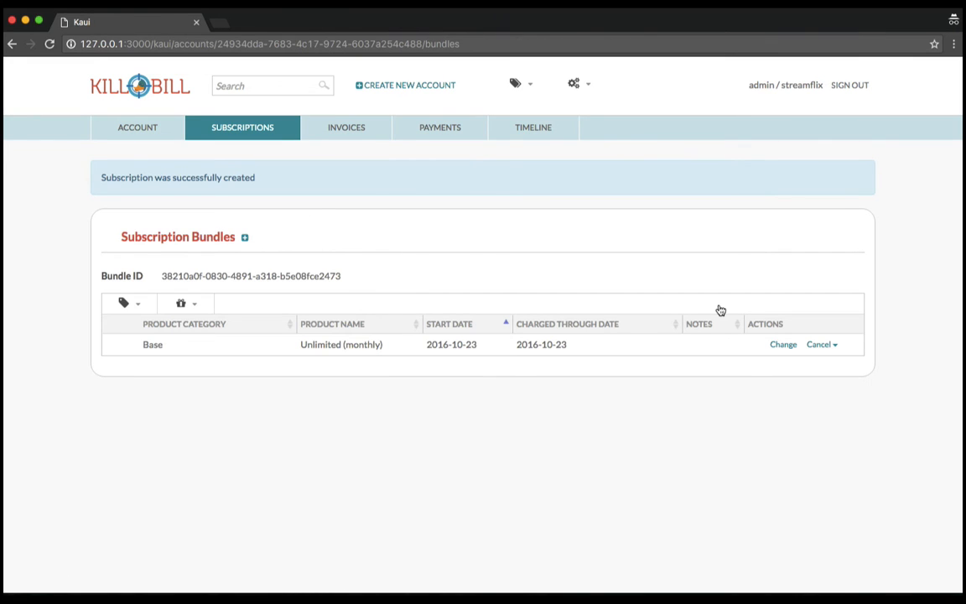
- Add the DVD add-on subscription to the Unlimited bundle
{"action": "left_click", "coordinate": [186, 303]}
{"action": "left_click", "coordinate": [147, 317]}
{"action": "left_click", "coordinate": [356, 307]}
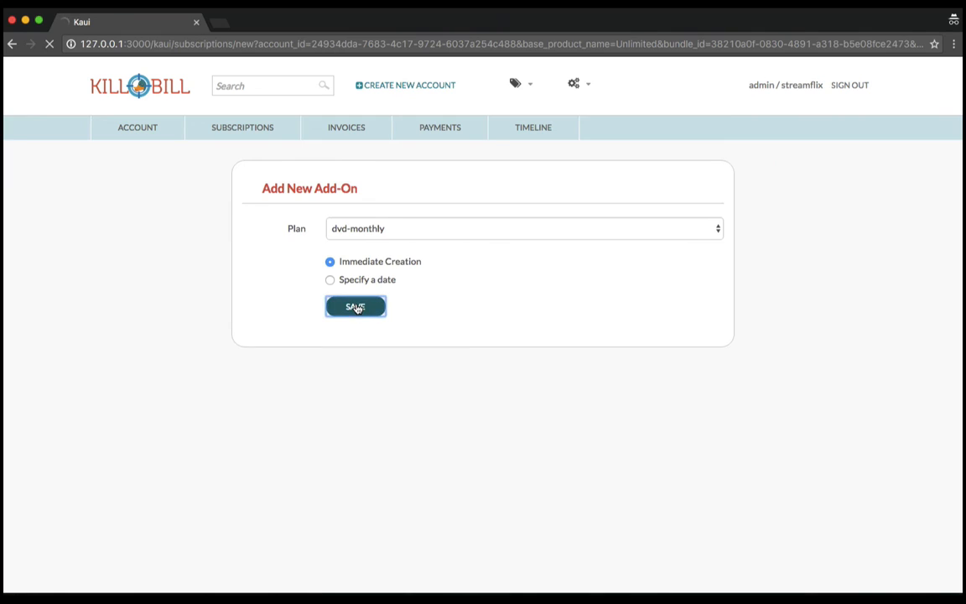
{"action": "scroll", "coordinate": [535, 324], "scroll_direction": "down", "scroll_amount": 5}
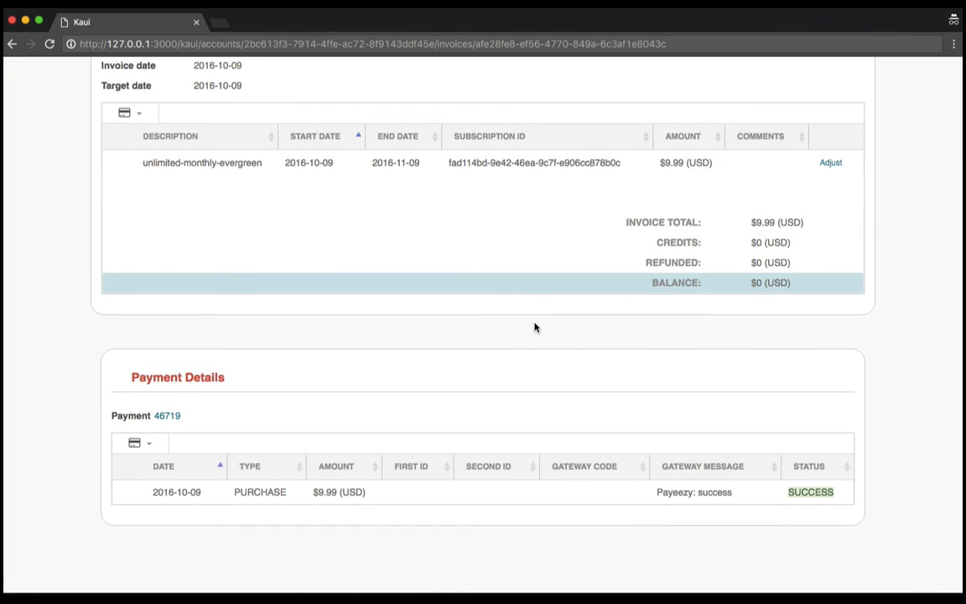
- Show the daily MRR report and browse the end-date calendar back to September
{"action": "left_click", "coordinate": [137, 442]}
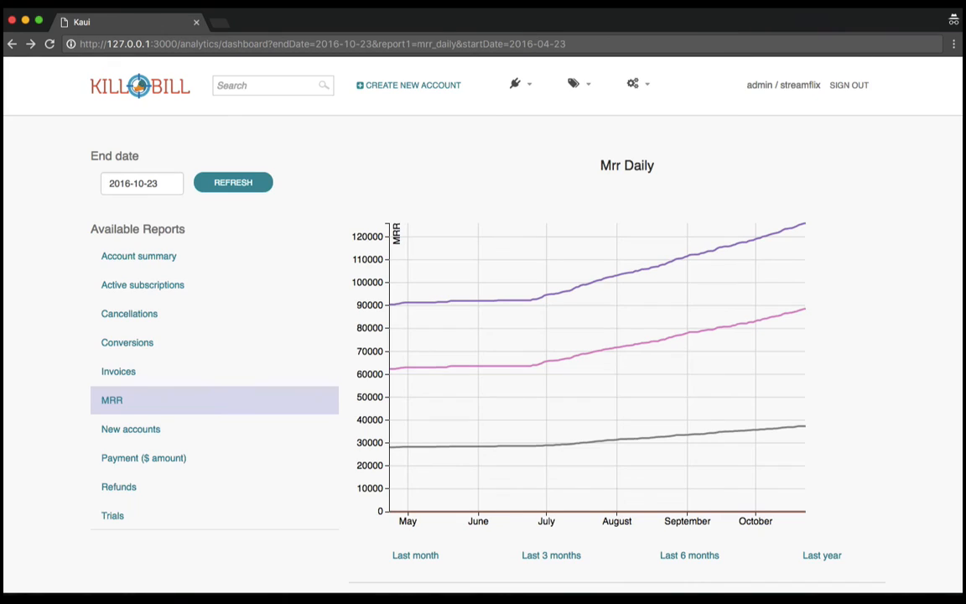
{"action": "left_click", "coordinate": [122, 182]}
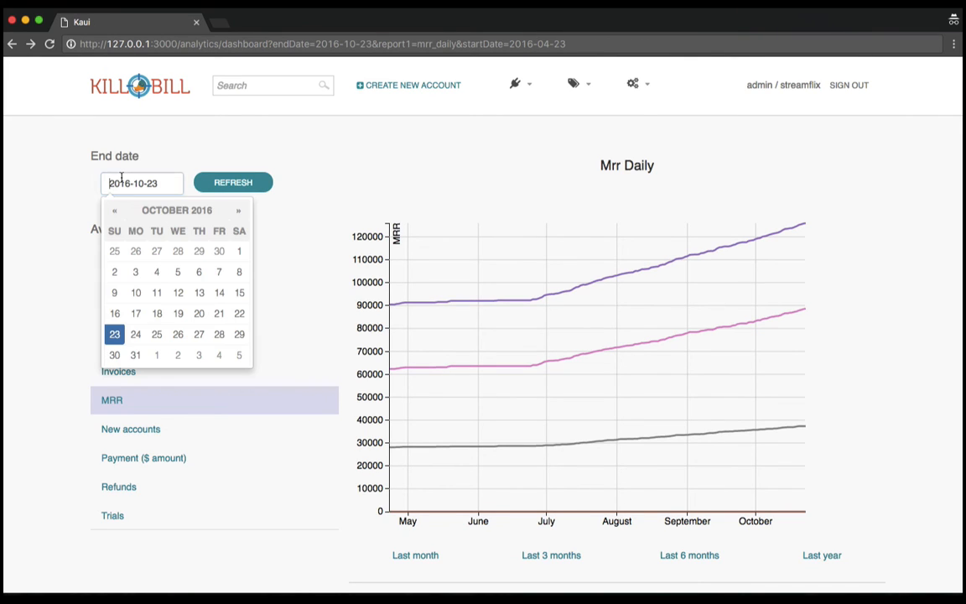
{"action": "left_click", "coordinate": [115, 210]}
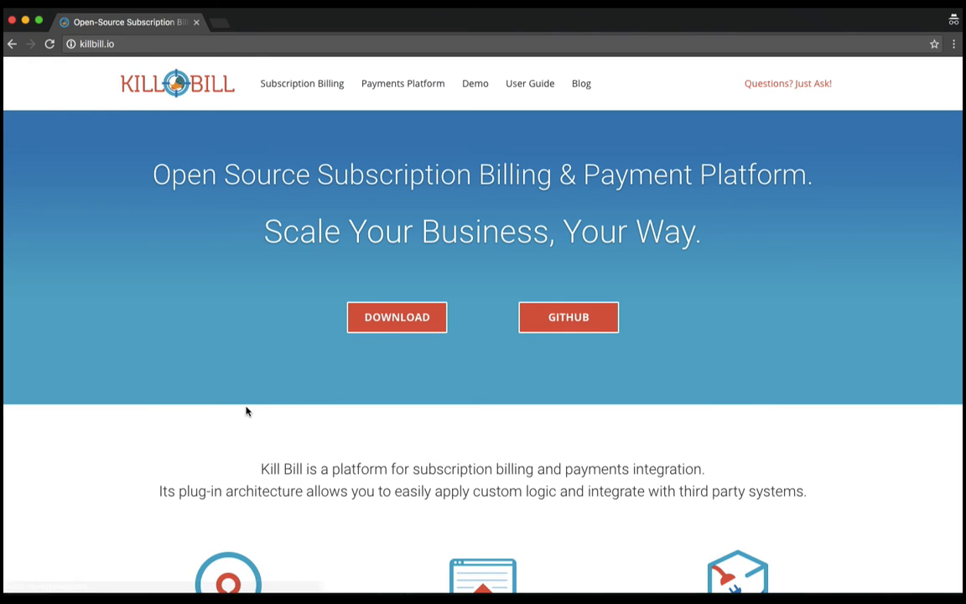
{"action": "scroll", "coordinate": [246, 411], "scroll_direction": "down", "scroll_amount": 4}
{"action": "scroll", "coordinate": [247, 411], "scroll_direction": "down", "scroll_amount": 3}
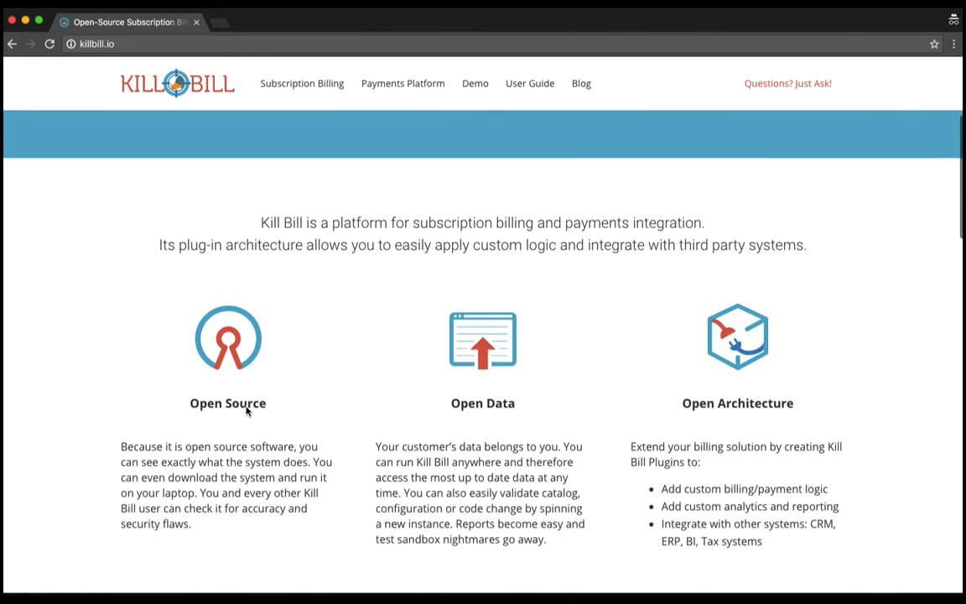
{"action": "scroll", "coordinate": [246, 411], "scroll_direction": "down", "scroll_amount": 3}
{"action": "scroll", "coordinate": [246, 411], "scroll_direction": "down", "scroll_amount": 4}
{"action": "scroll", "coordinate": [247, 411], "scroll_direction": "down", "scroll_amount": 4}
{"action": "scroll", "coordinate": [247, 411], "scroll_direction": "down", "scroll_amount": 4}
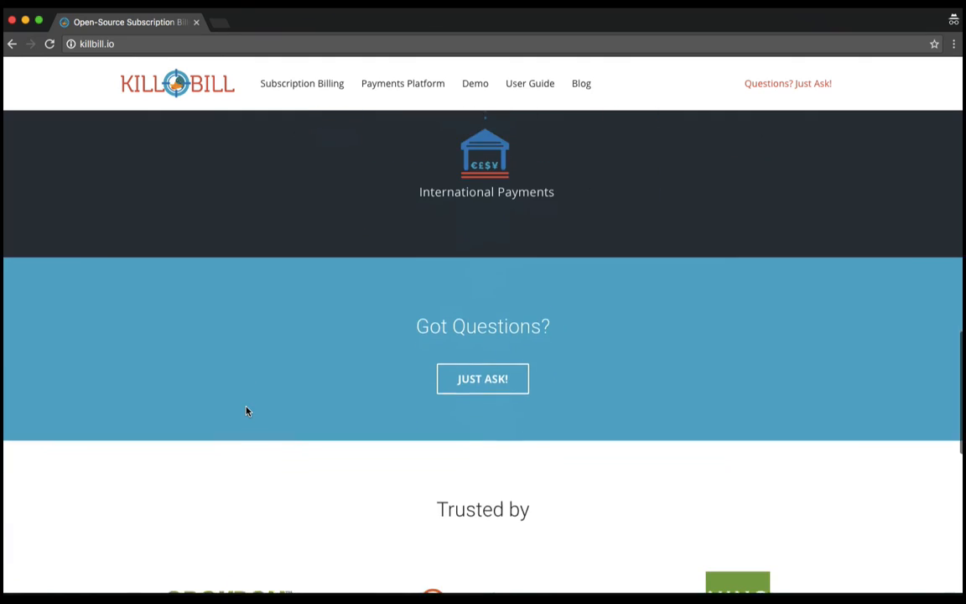